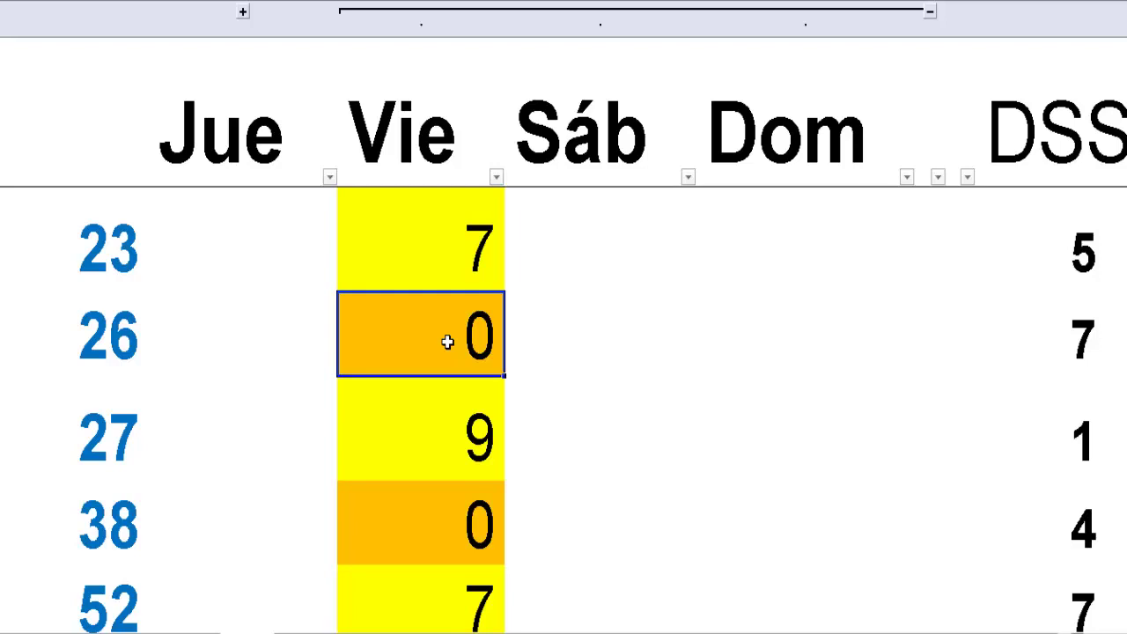
Compare the Vie entry for number 26 with its DSS value and with the Vie entries for 27 and 38.
left_click(1056, 332)
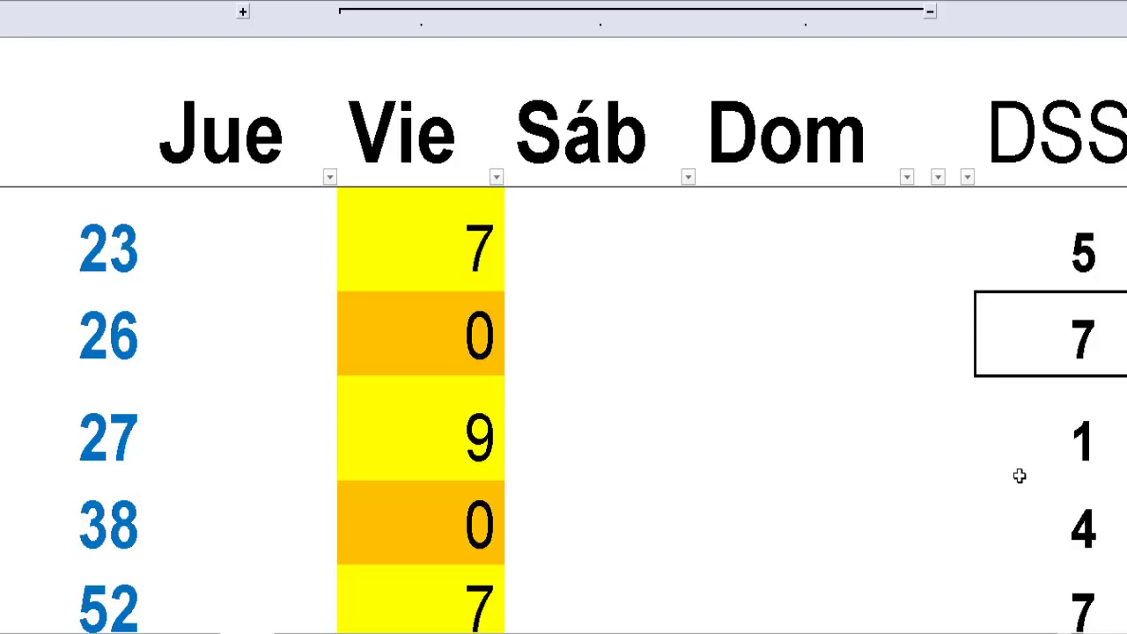
left_click(468, 348)
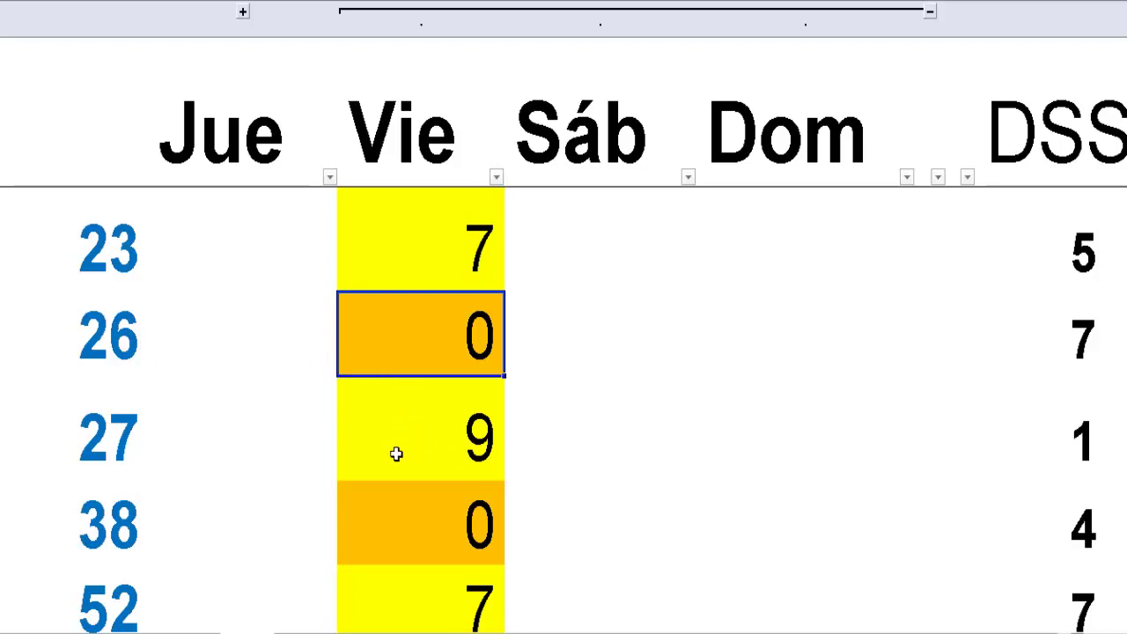
left_click(425, 533)
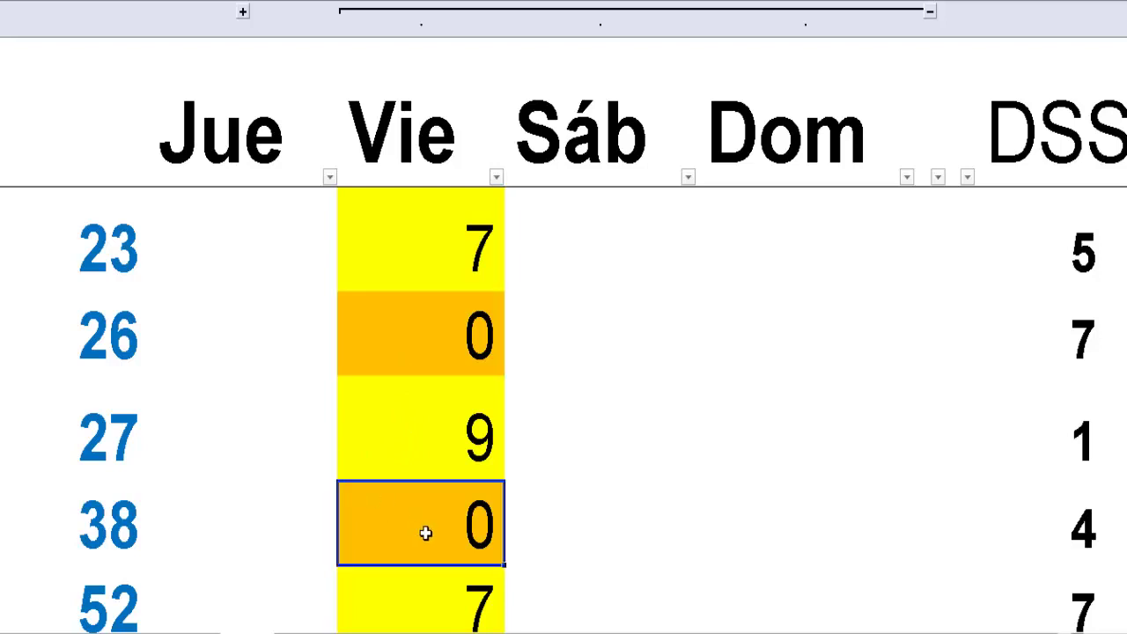
left_click(415, 343)
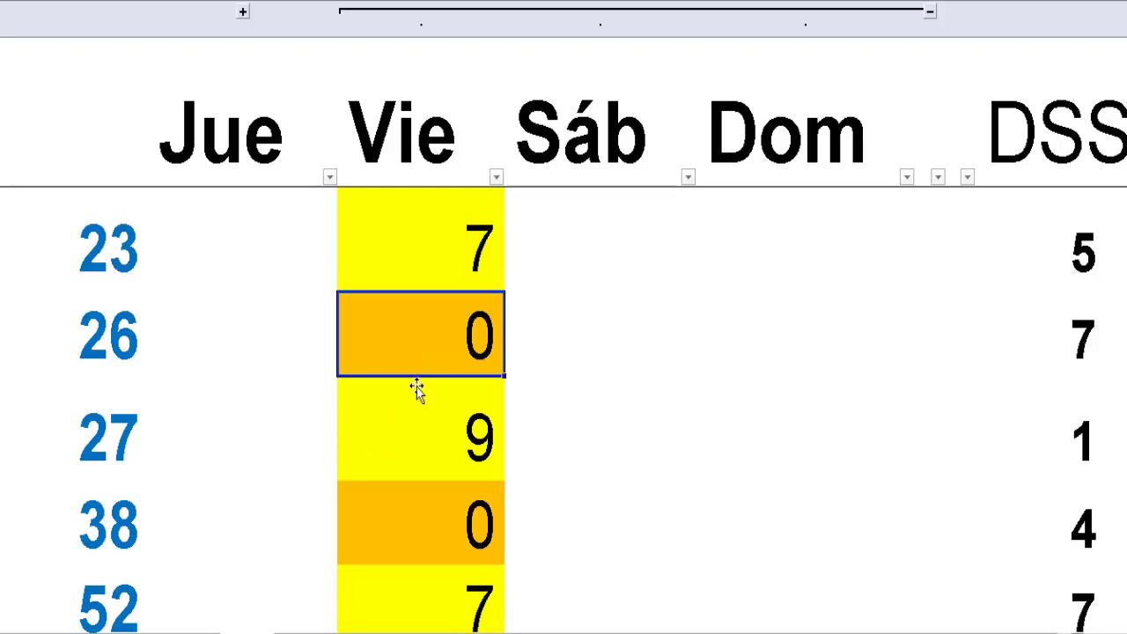
left_click(159, 459)
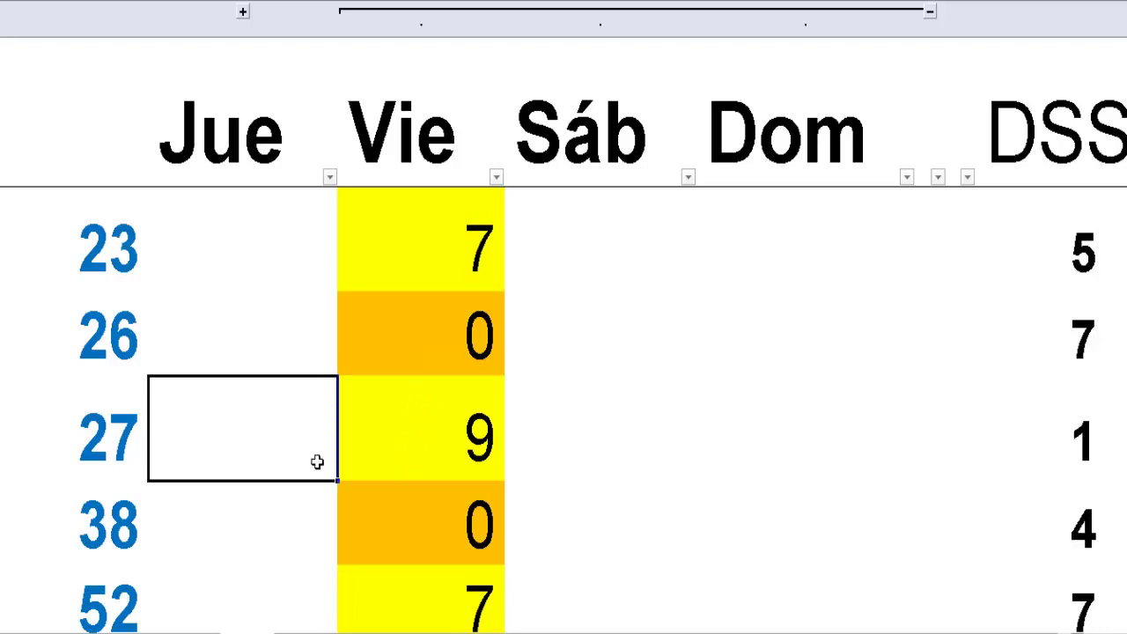
left_click(443, 457)
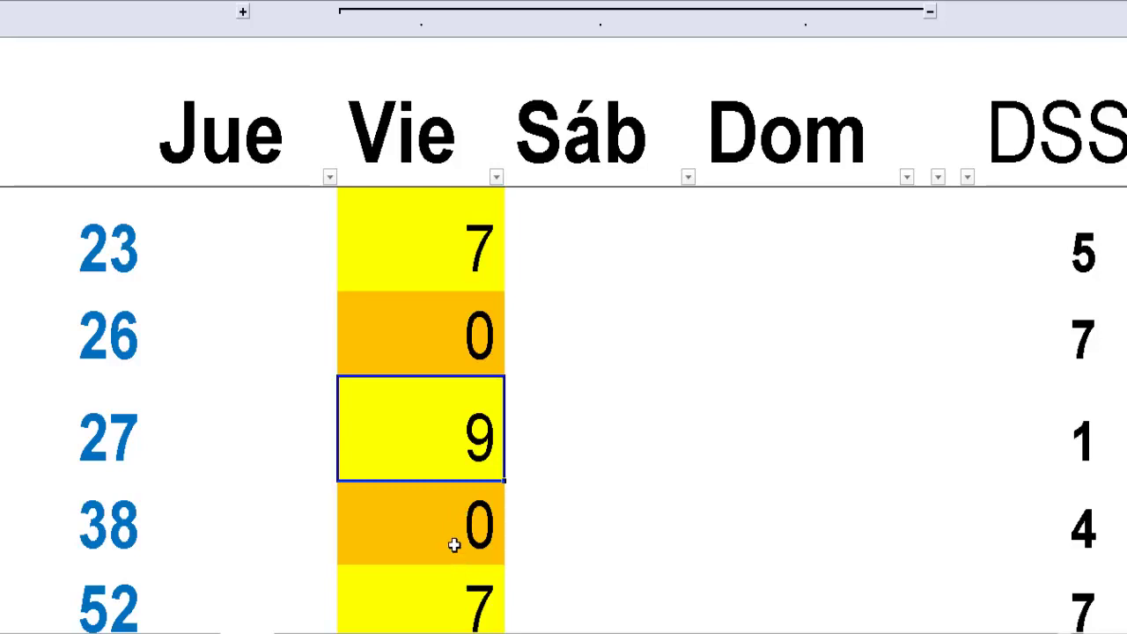
left_click(454, 543)
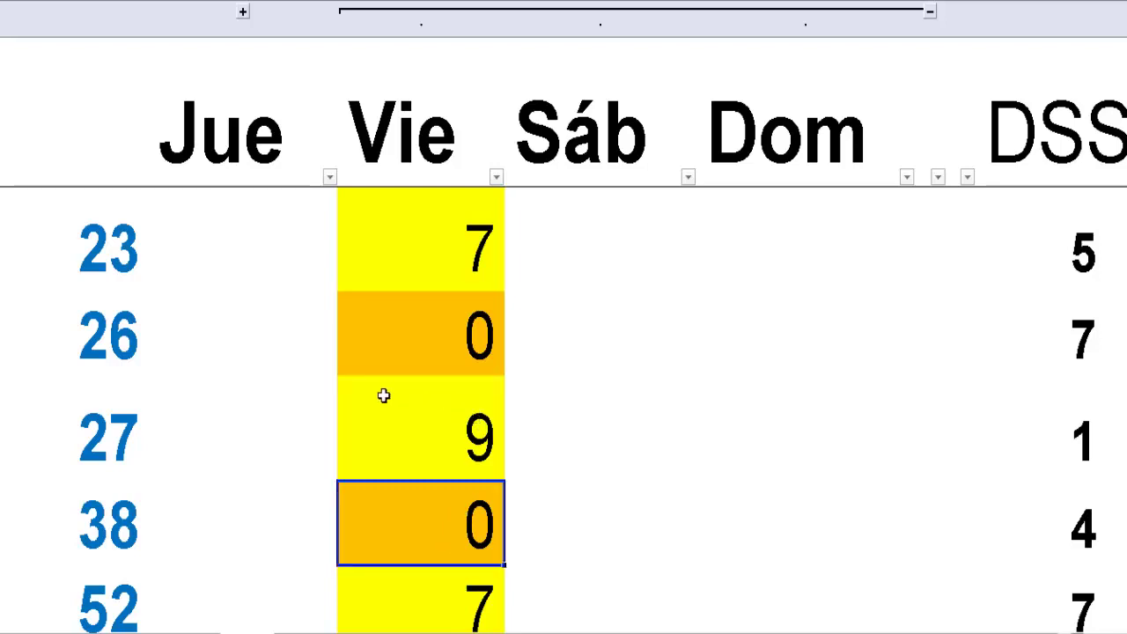
left_click(440, 359)
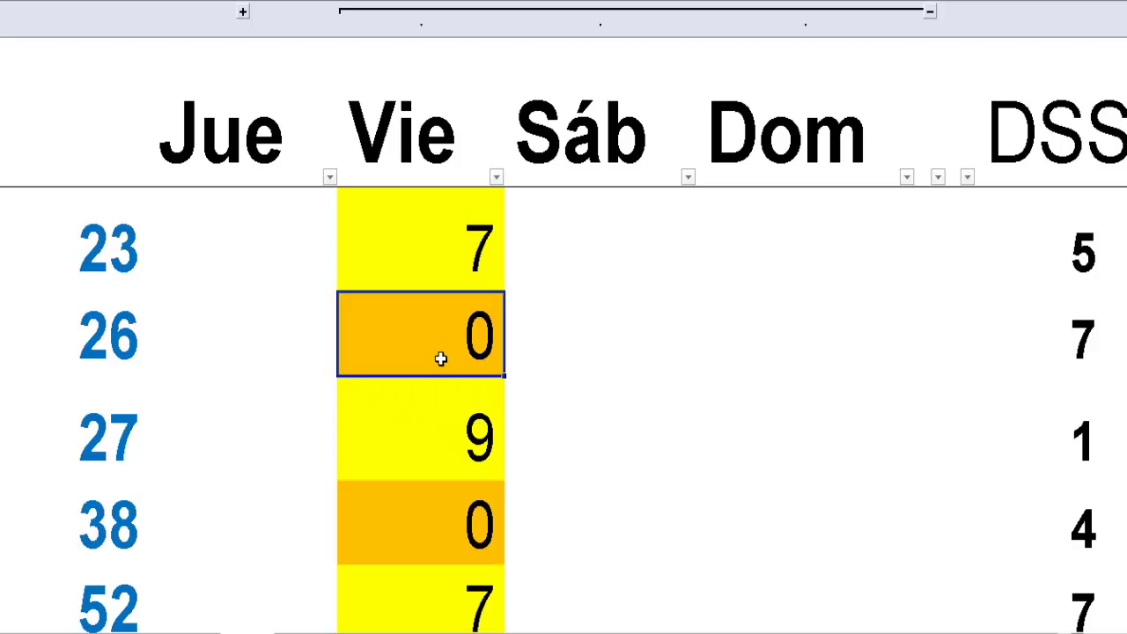
Review the Vie entries for numbers 23, 26, 27 and 38 against one another.
left_click(442, 500)
left_click(437, 339)
left_click(480, 445)
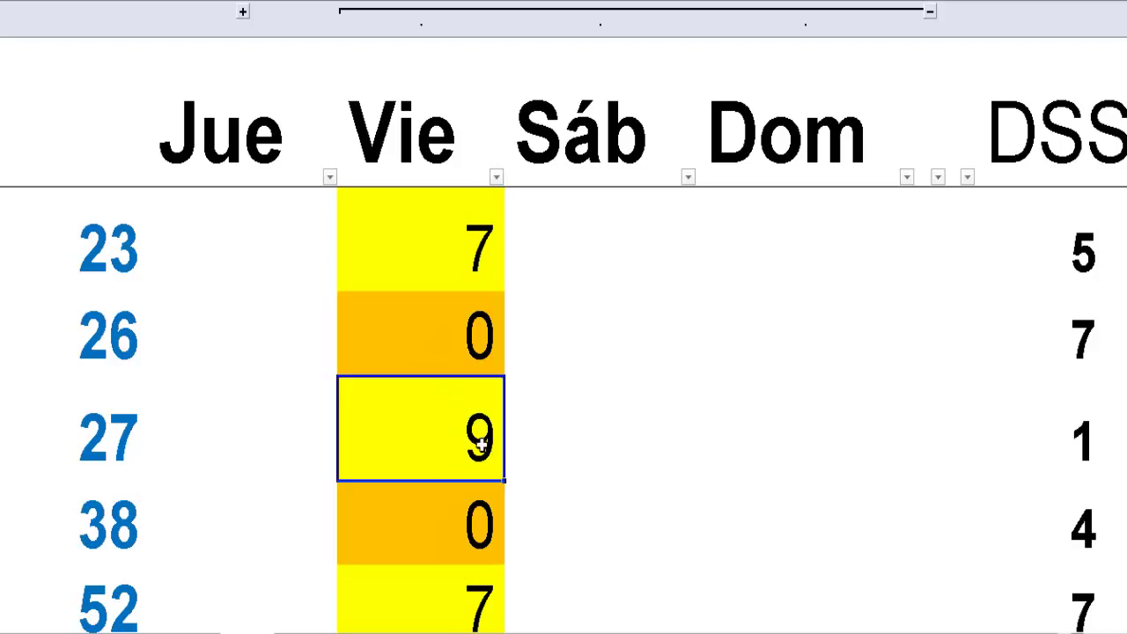
left_click(462, 244)
left_click(476, 436)
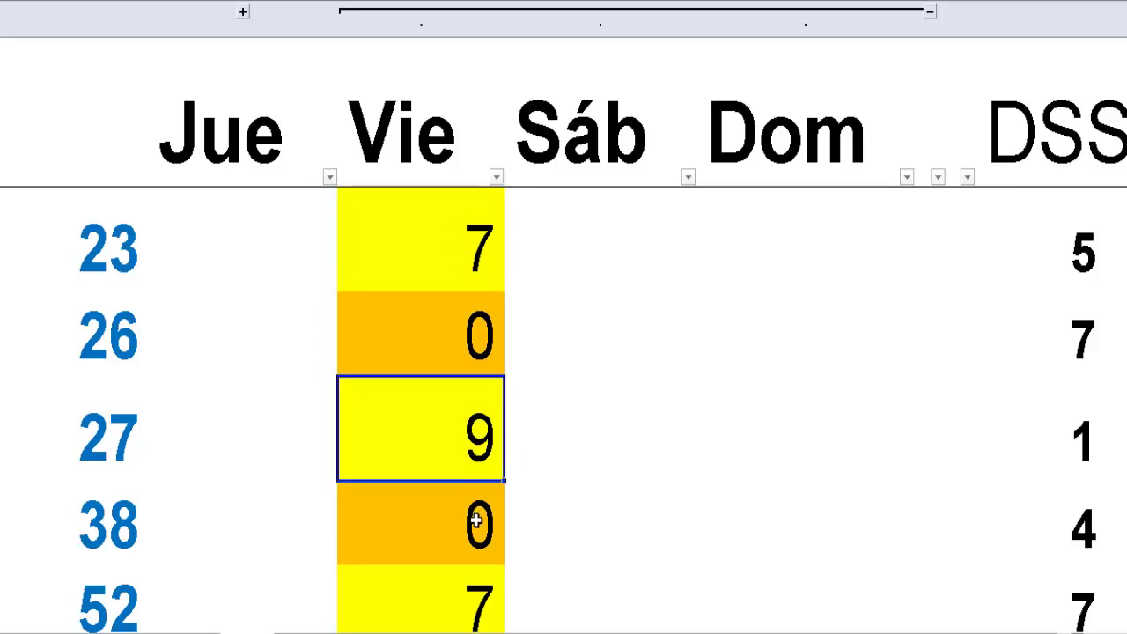
left_click(476, 521)
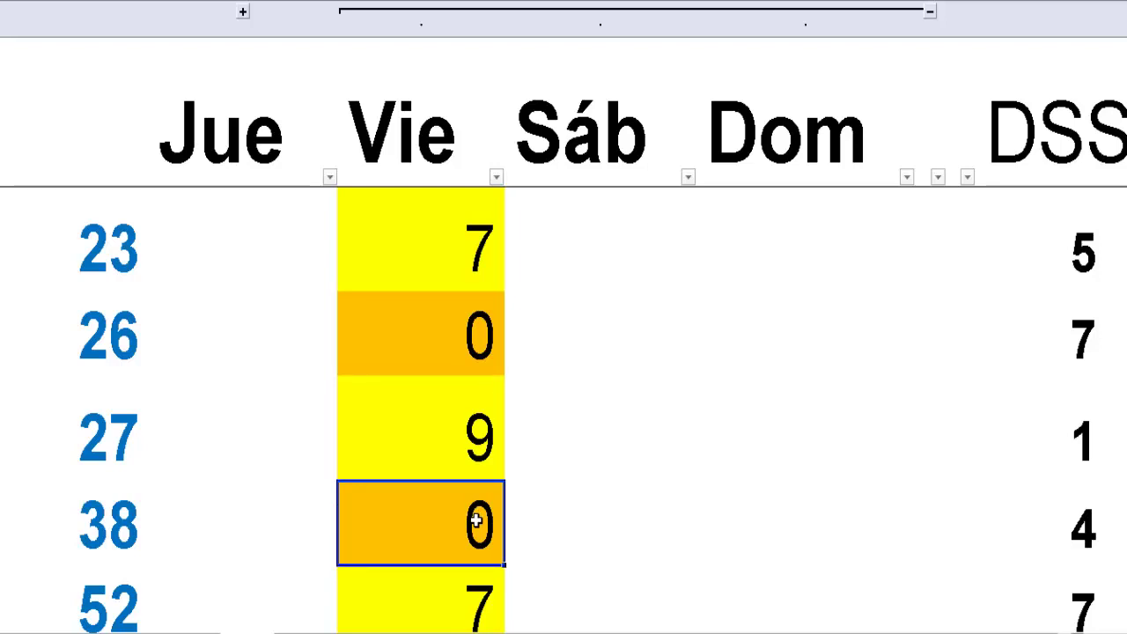
left_click(141, 332)
left_click(392, 344)
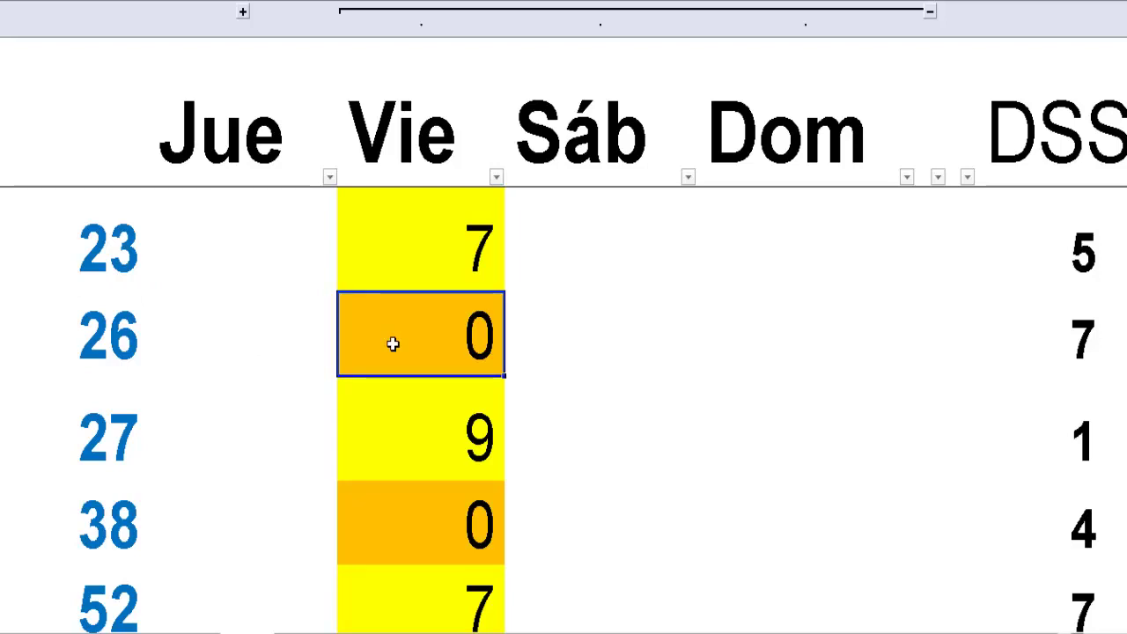
left_click(414, 503)
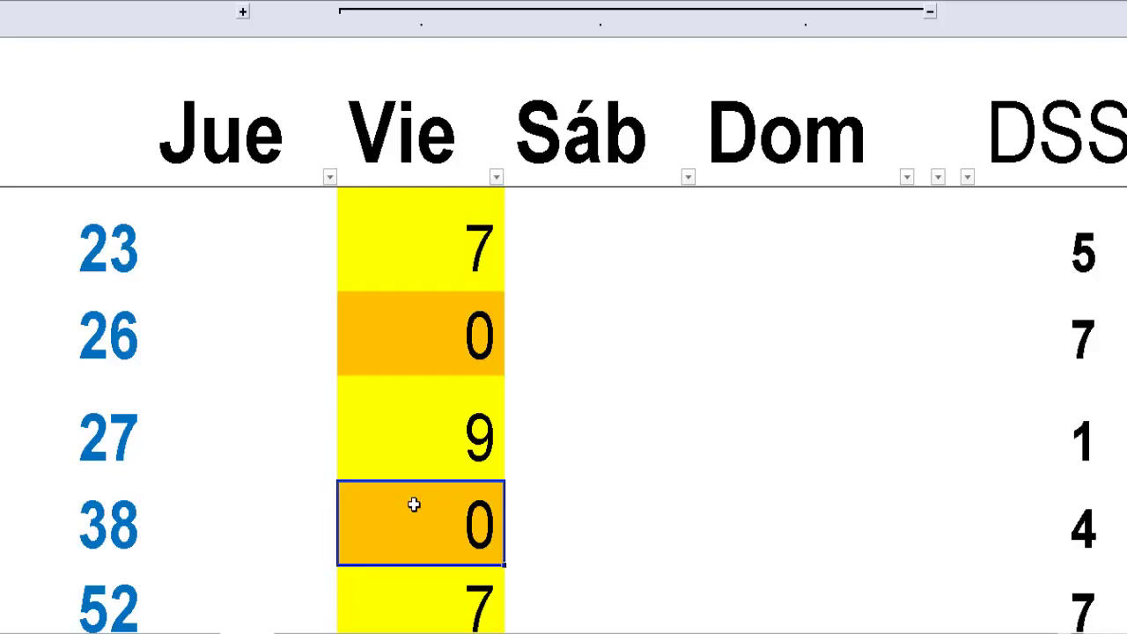
Examine the Vie entries further down the list, from number 52 through number 0.
key("Down")
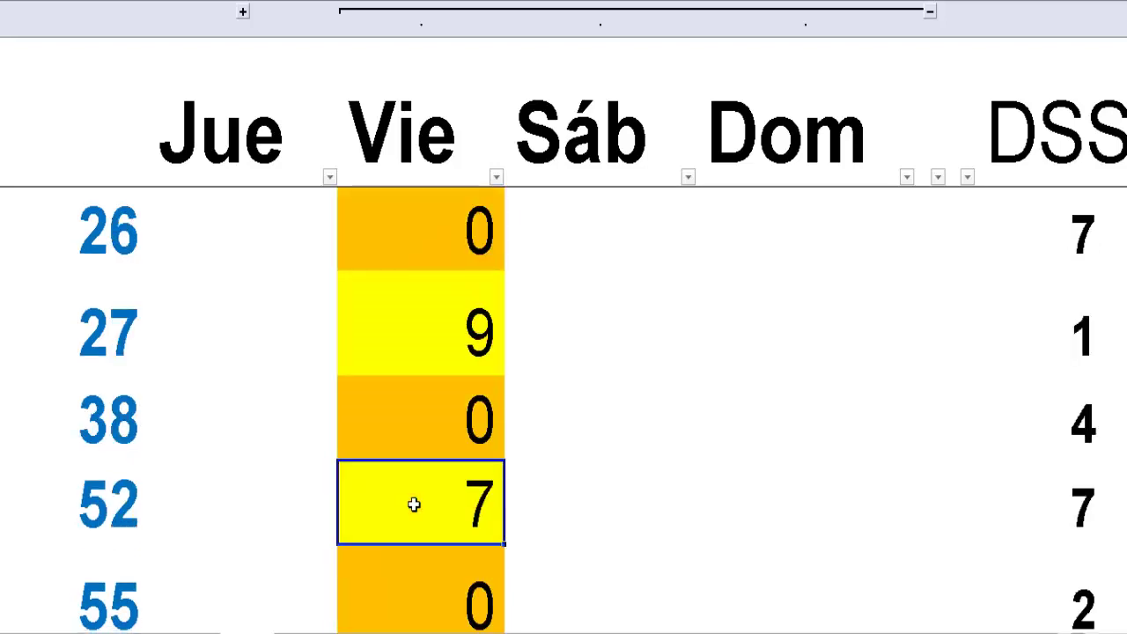
key("Down")
key("Down")
key("Down")
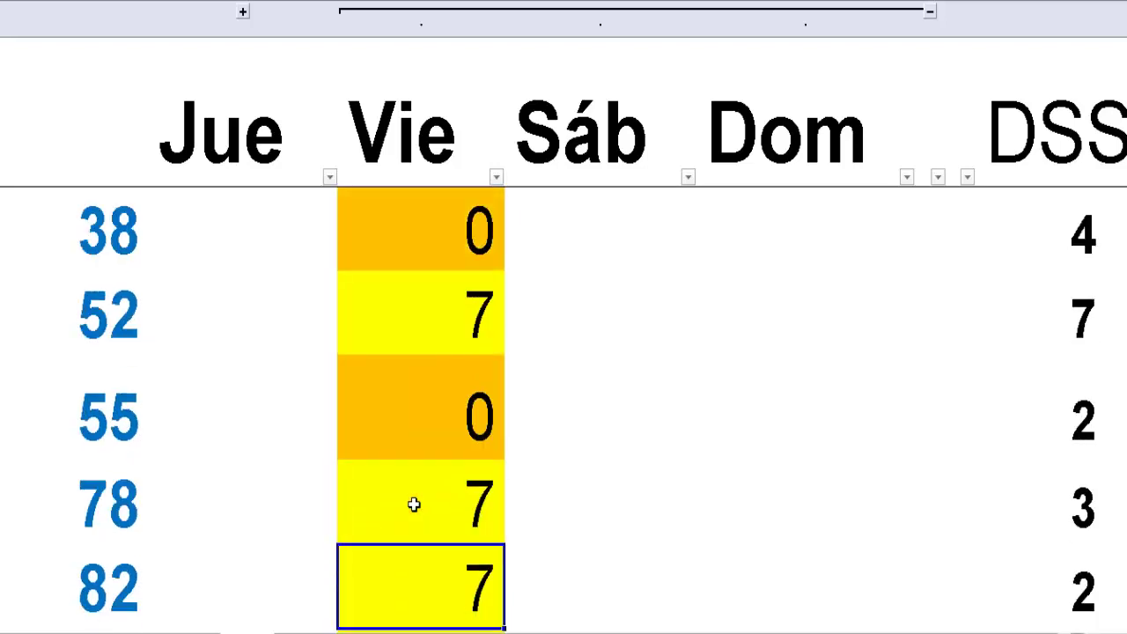
key("Down")
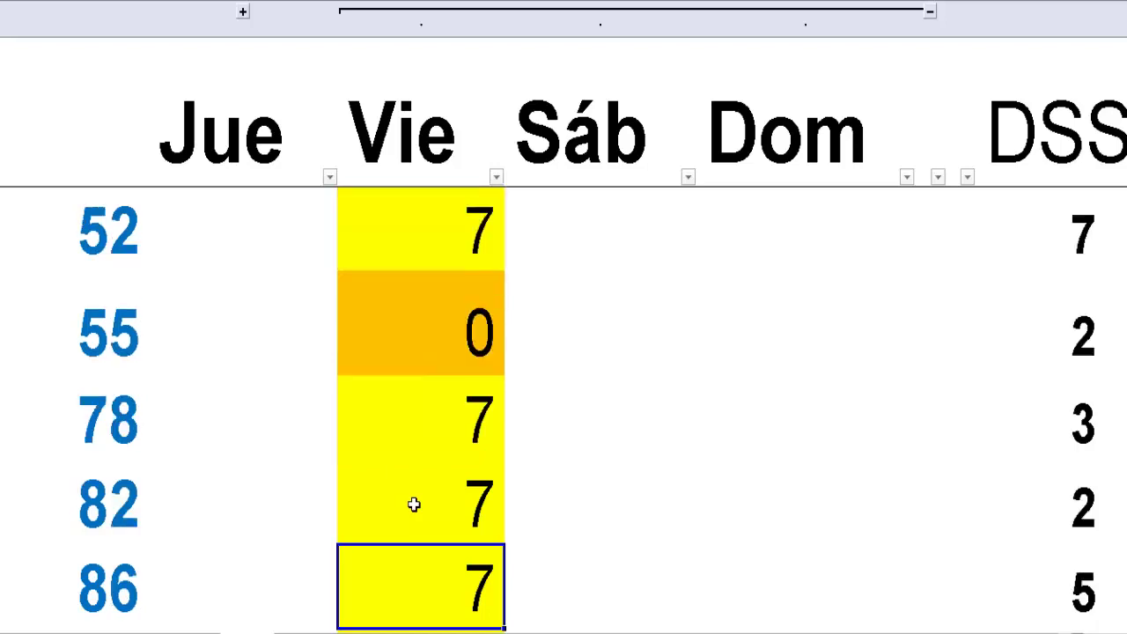
key("Down")
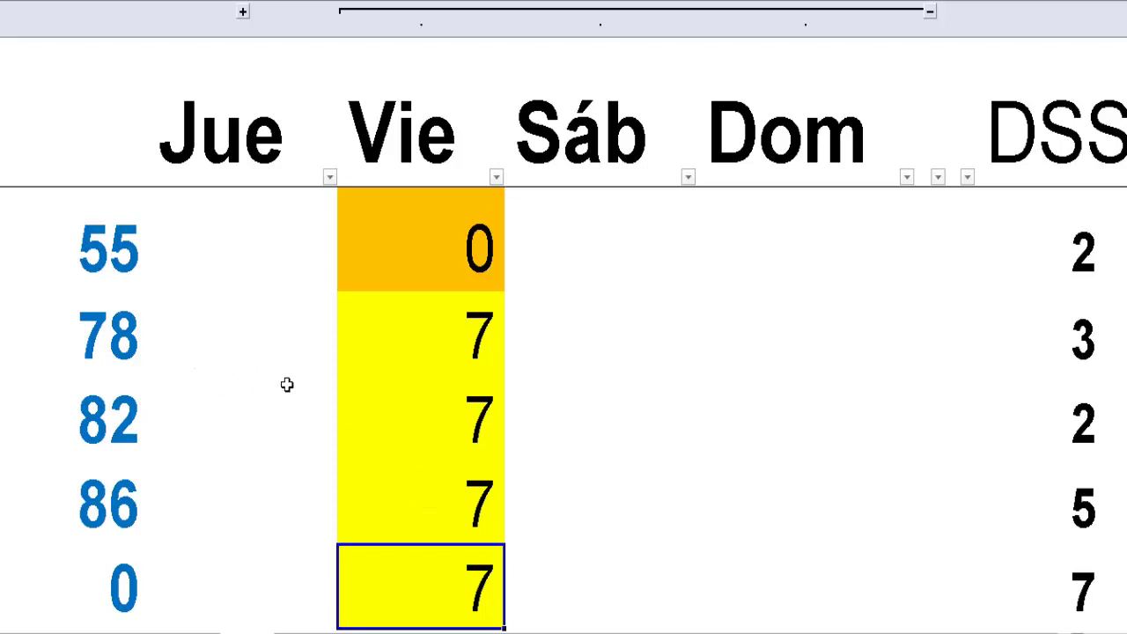
left_click(384, 410)
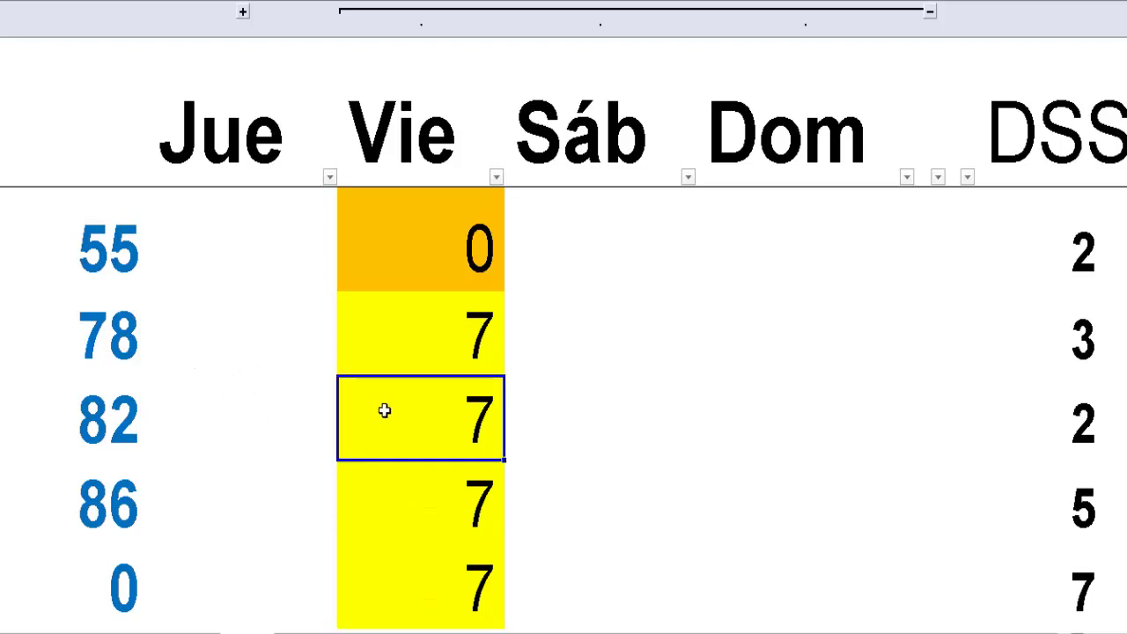
left_click(441, 222)
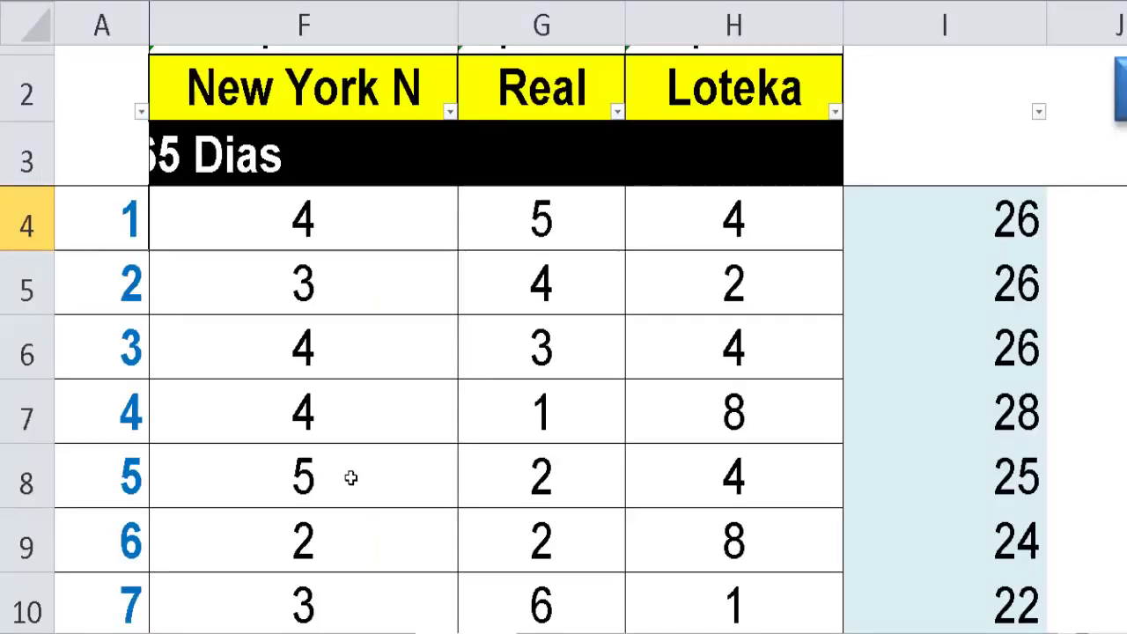
Go to the start of the 365-day first-prize table and check the workbook's calculation mode.
left_click(328, 430)
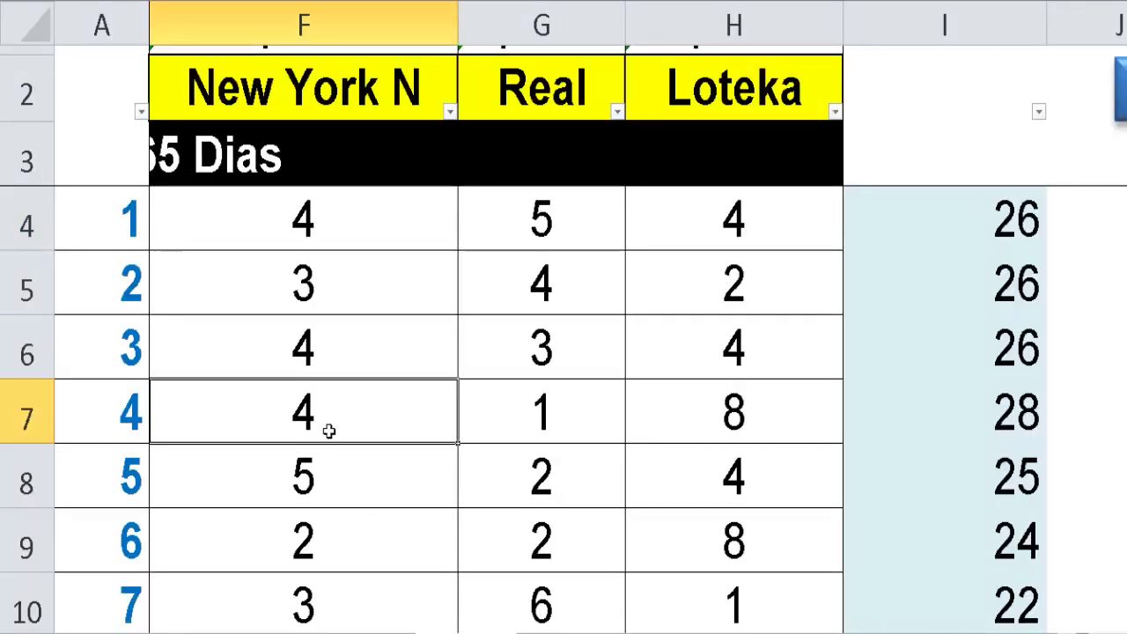
key("Home")
key("ctrl+Home")
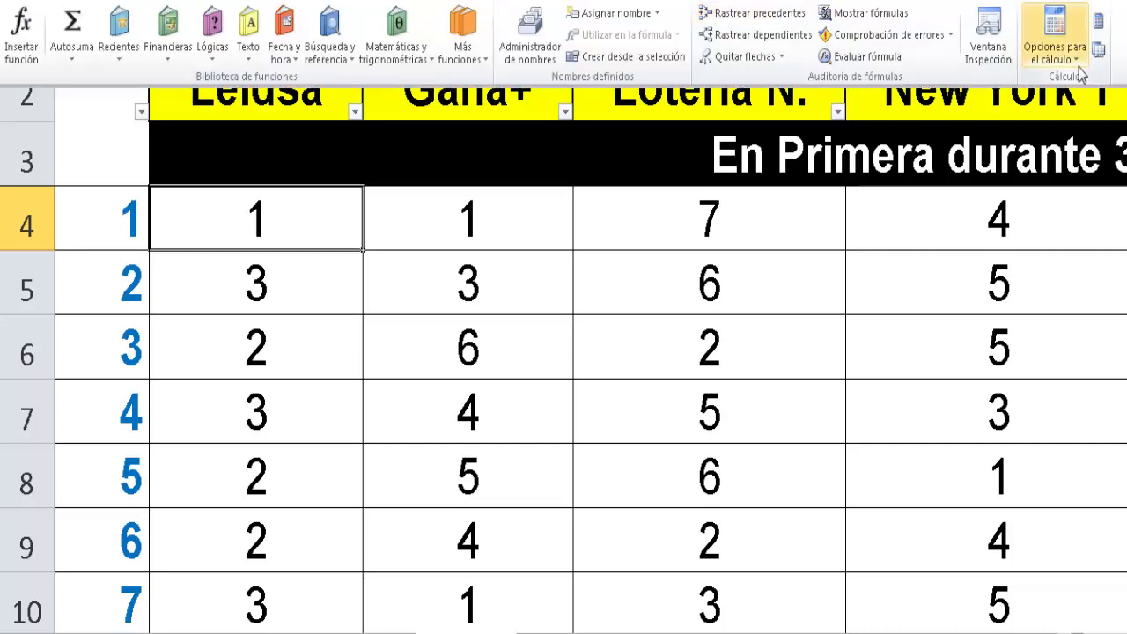
left_click(1077, 60)
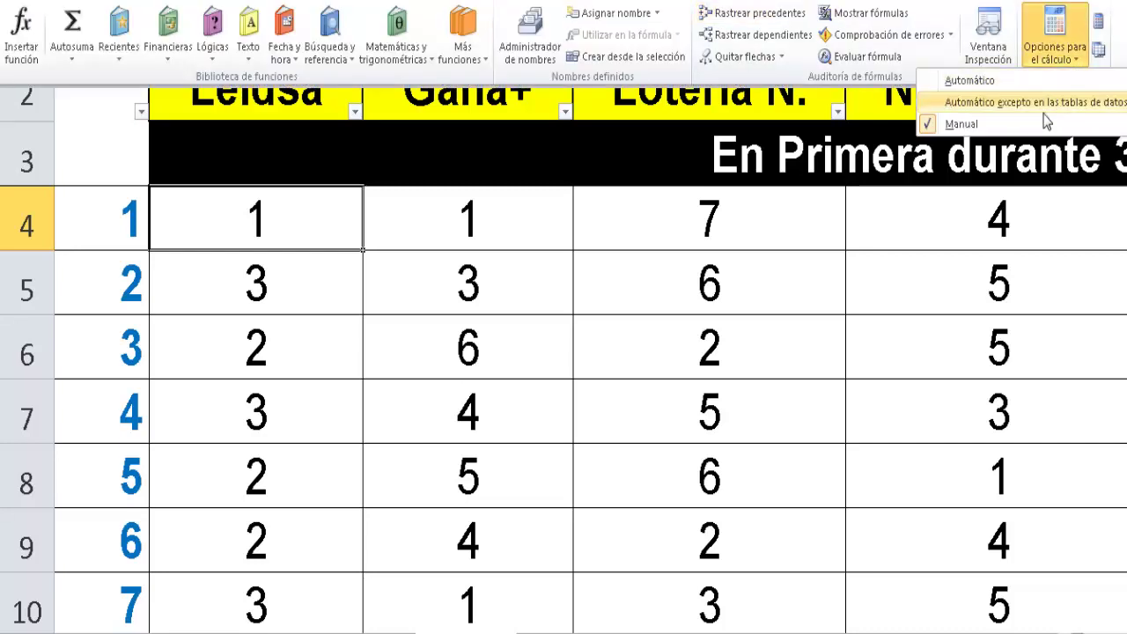
left_click(524, 317)
left_click(247, 297)
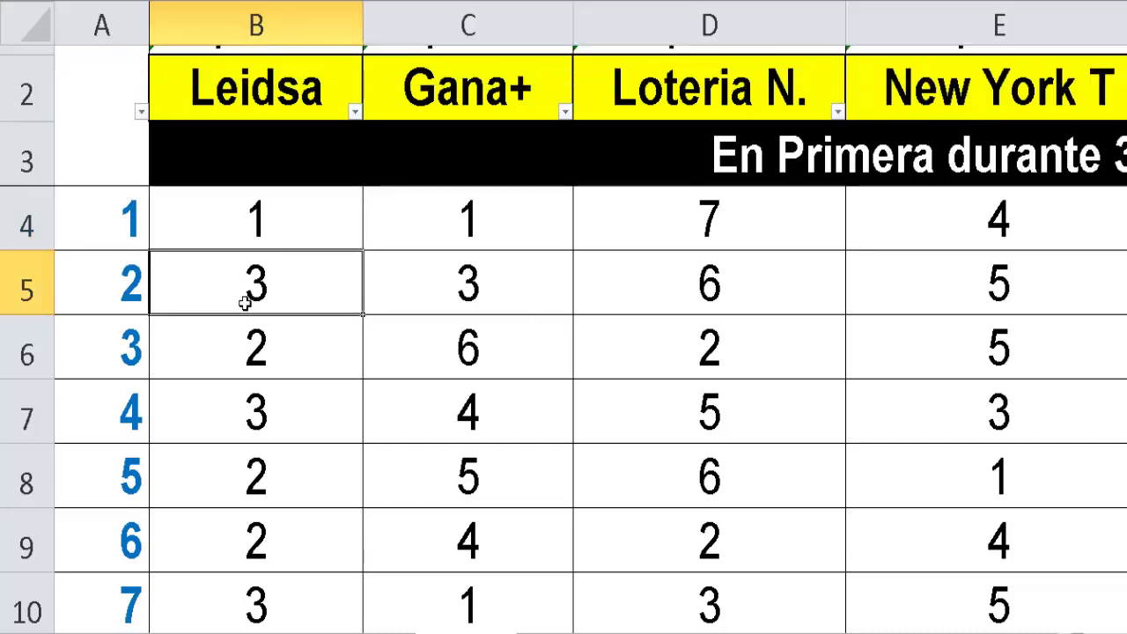
Recalculate the sheet and show only the numbers with a value of 0 in the Leidsa column.
key("F9")
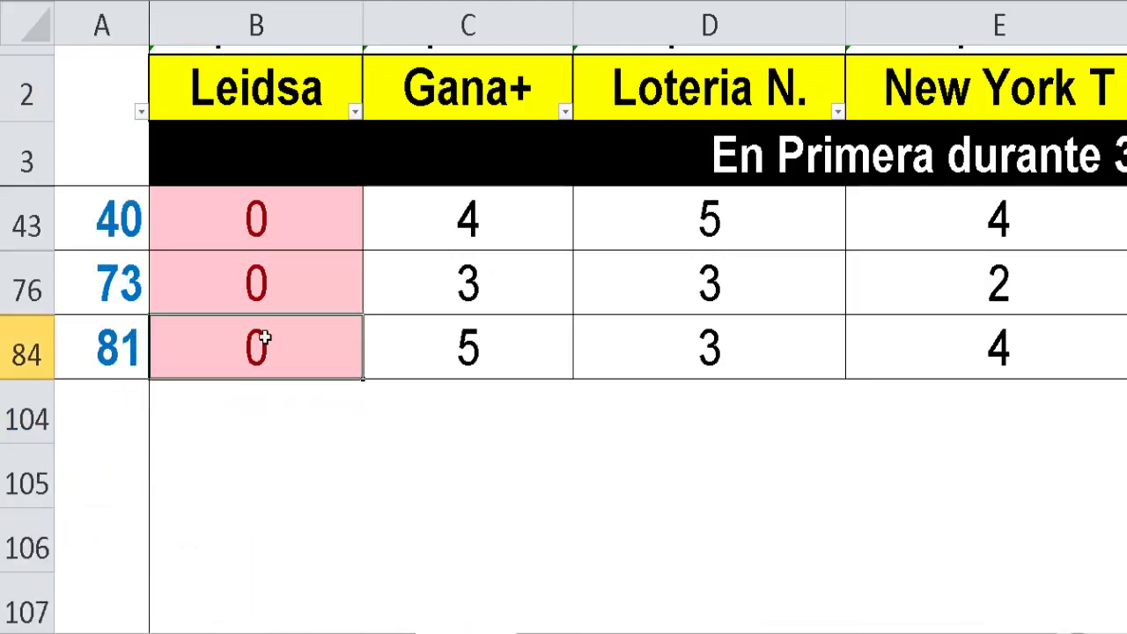
key("Up")
key("Up")
key("Up")
key("Up")
key("Up")
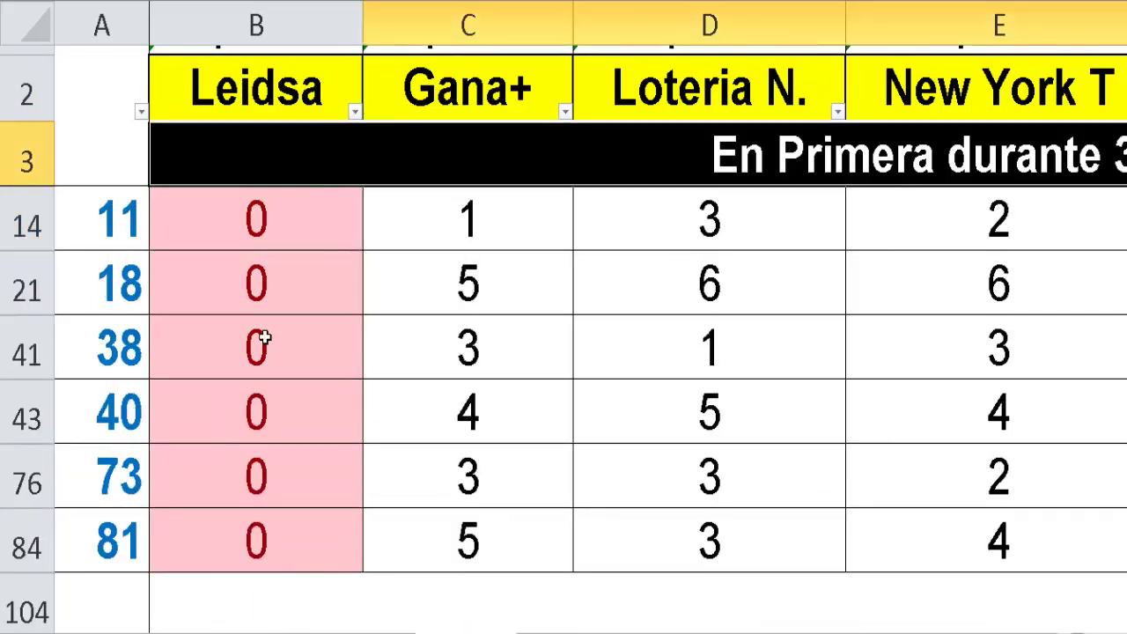
key("Down")
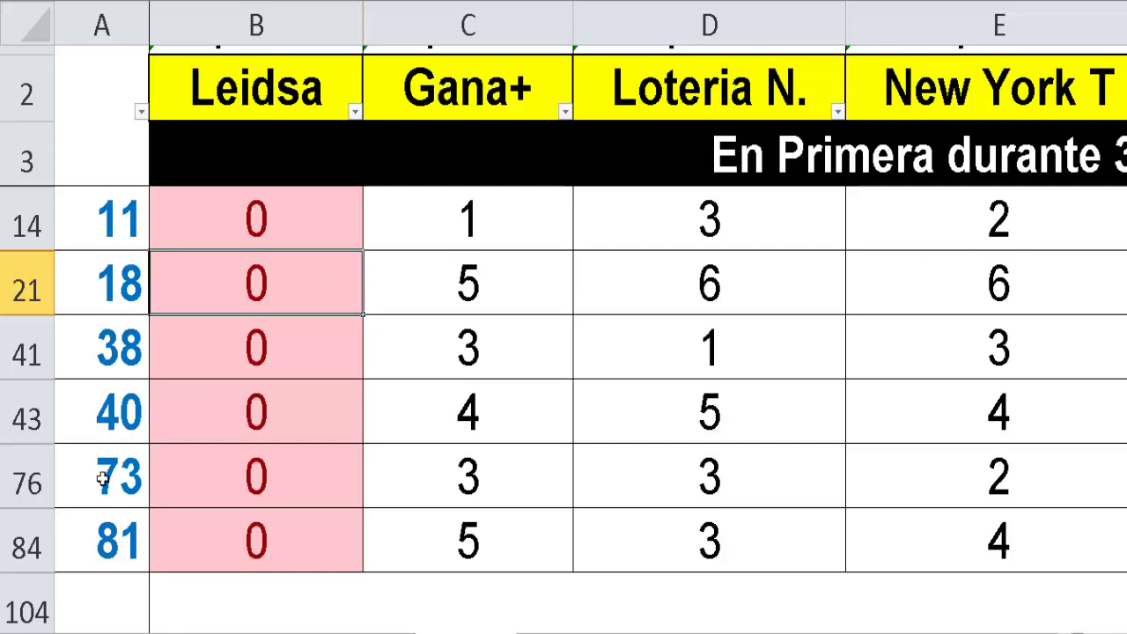
Show only the numbers with 0 in Gana+, Loteria N., New York T, New York N and Real, one lottery at a time.
left_click(476, 91)
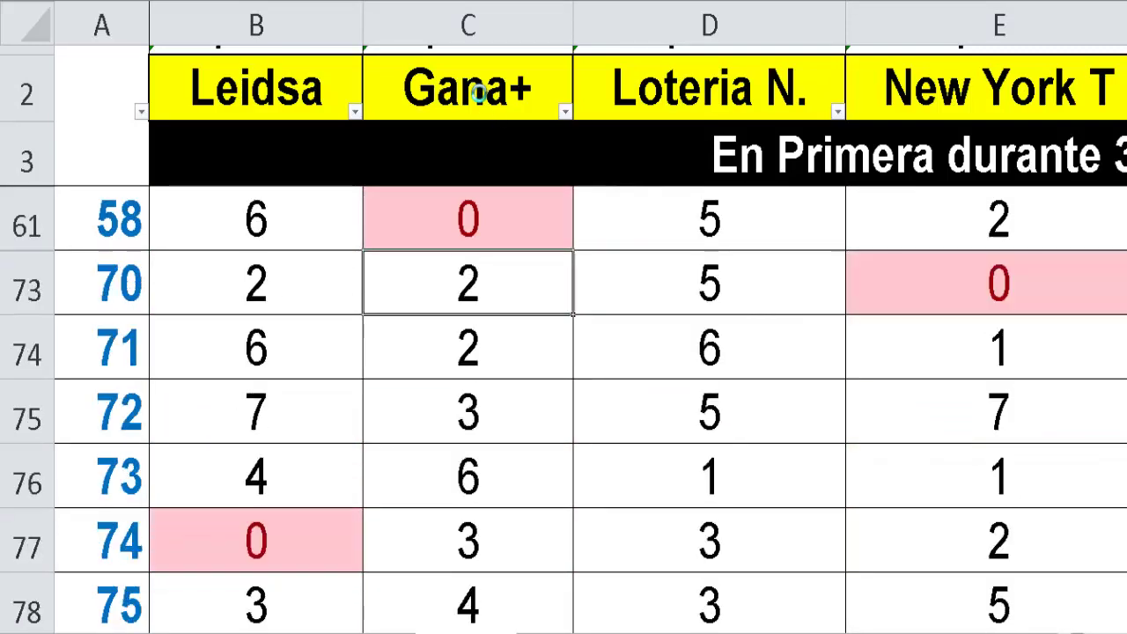
left_click(667, 103)
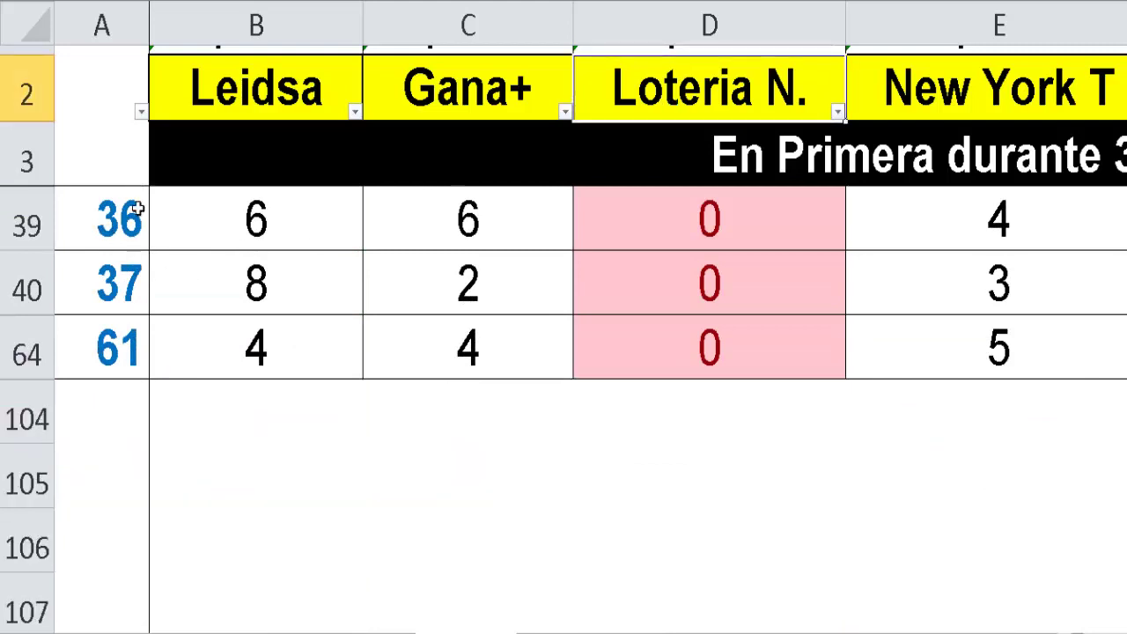
left_click(948, 101)
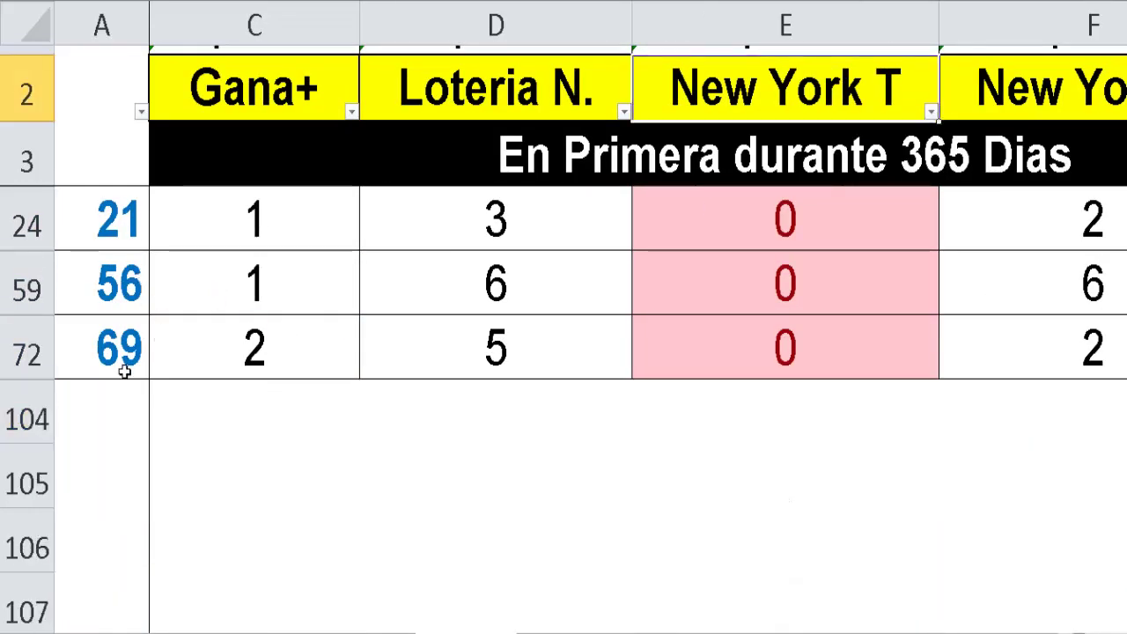
left_click(1039, 88)
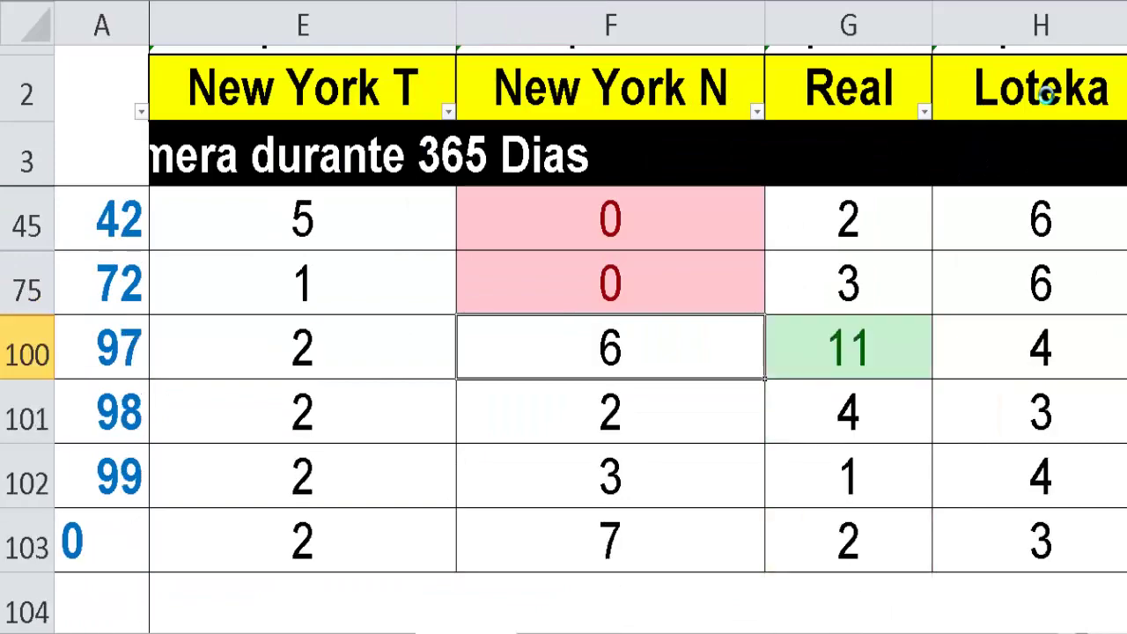
left_click(868, 99)
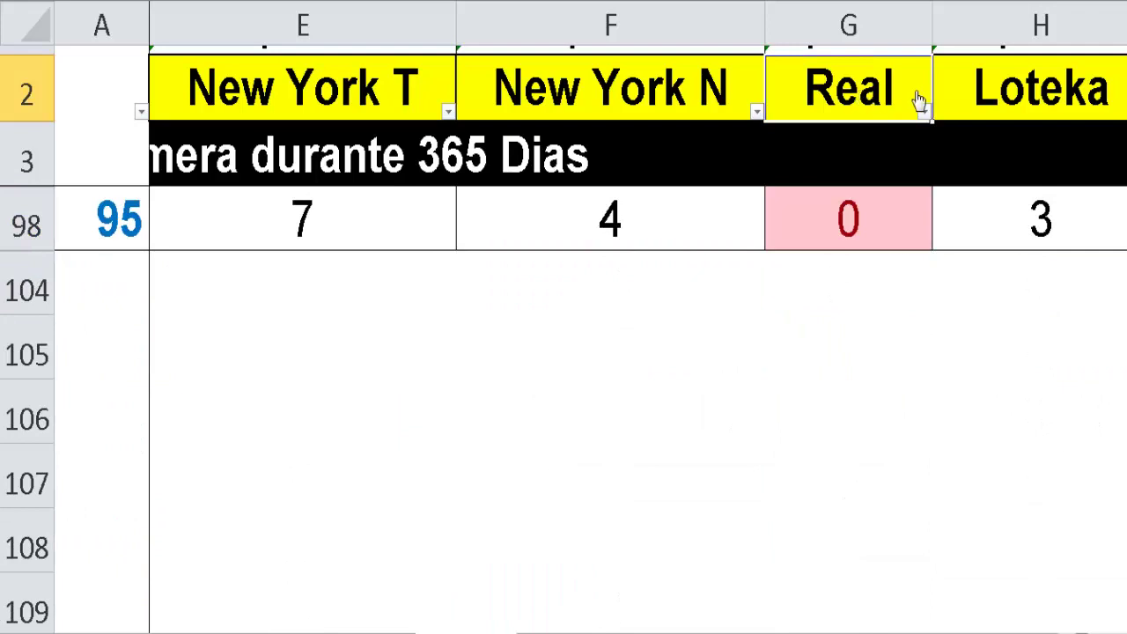
Show only the numbers with a value of 0 in the Loteka column of the 365-day table.
key("Down")
key("Down")
key("Down")
key("Down")
key("Down")
key("Down")
key("Down")
key("Down")
key("Down")
key("Down")
key("Down")
key("Down")
key("Down")
key("Down")
key("Down")
key("Down")
key("Down")
key("Down")
key("Down")
key("Down")
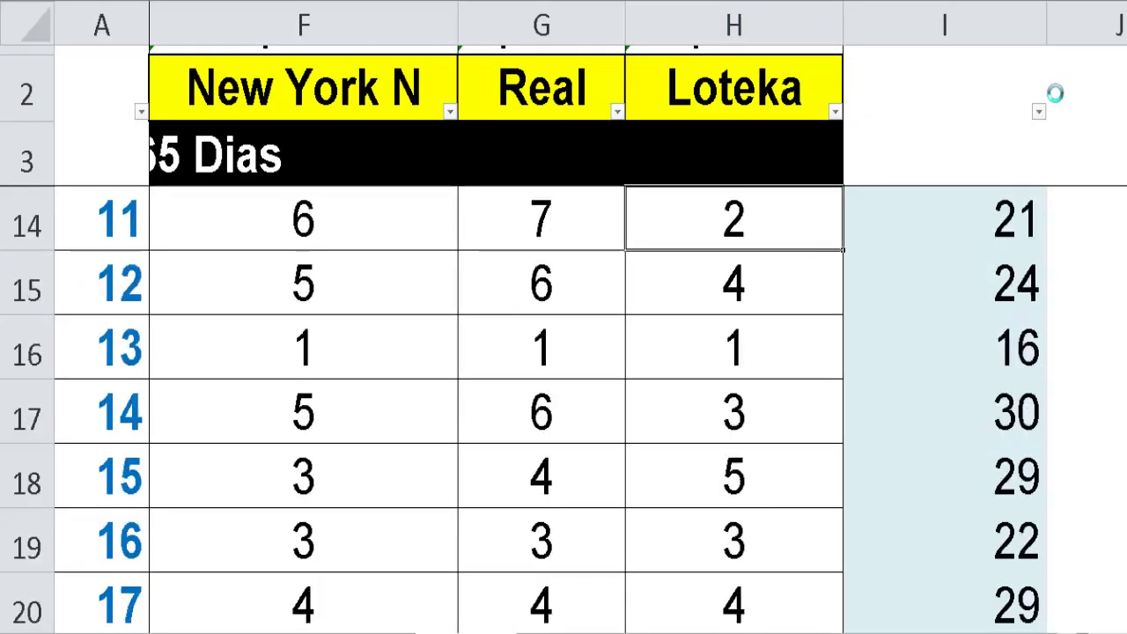
key("Down")
key("Down")
key("Down")
key("Down")
key("Down")
key("Down")
key("Down")
key("Down")
key("Down")
key("Down")
key("Down")
key("Down")
key("Down")
key("Down")
key("Down")
key("Down")
key("Down")
key("Down")
key("Down")
key("Down")
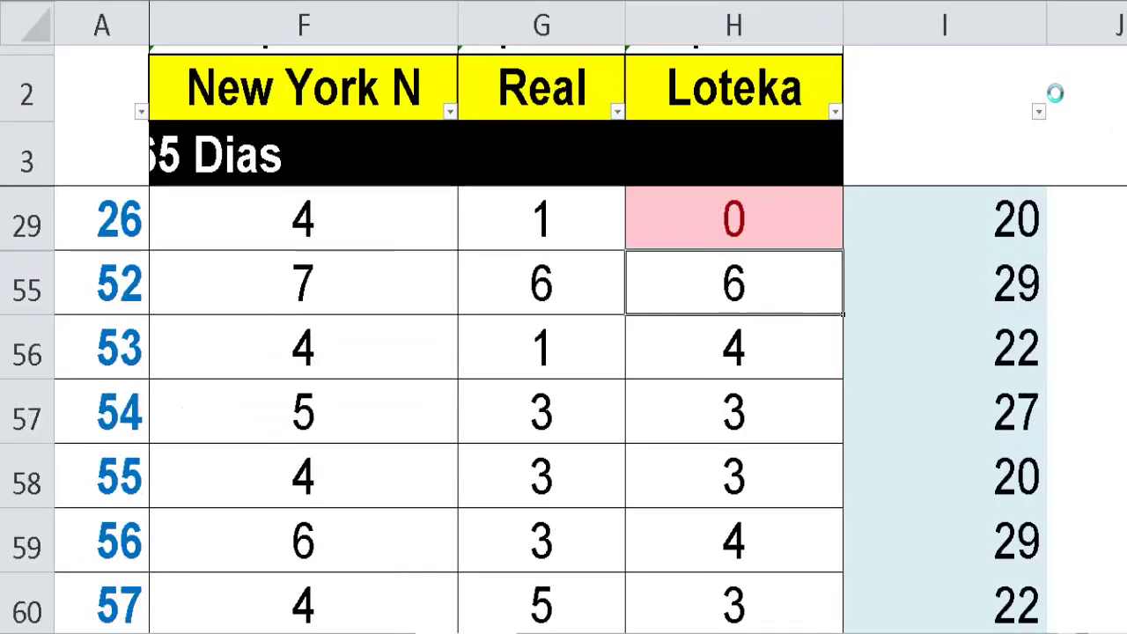
key("Down")
key("Down")
key("Down")
key("Down")
key("Down")
key("Down")
key("Down")
key("Down")
key("Down")
key("Down")
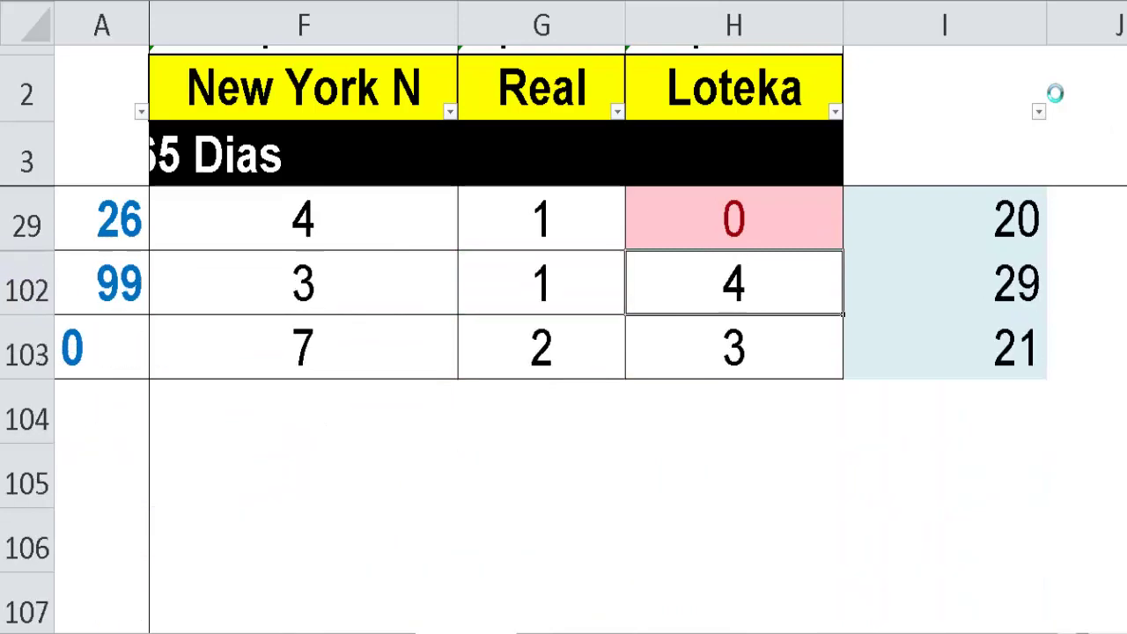
key("ctrl+Up")
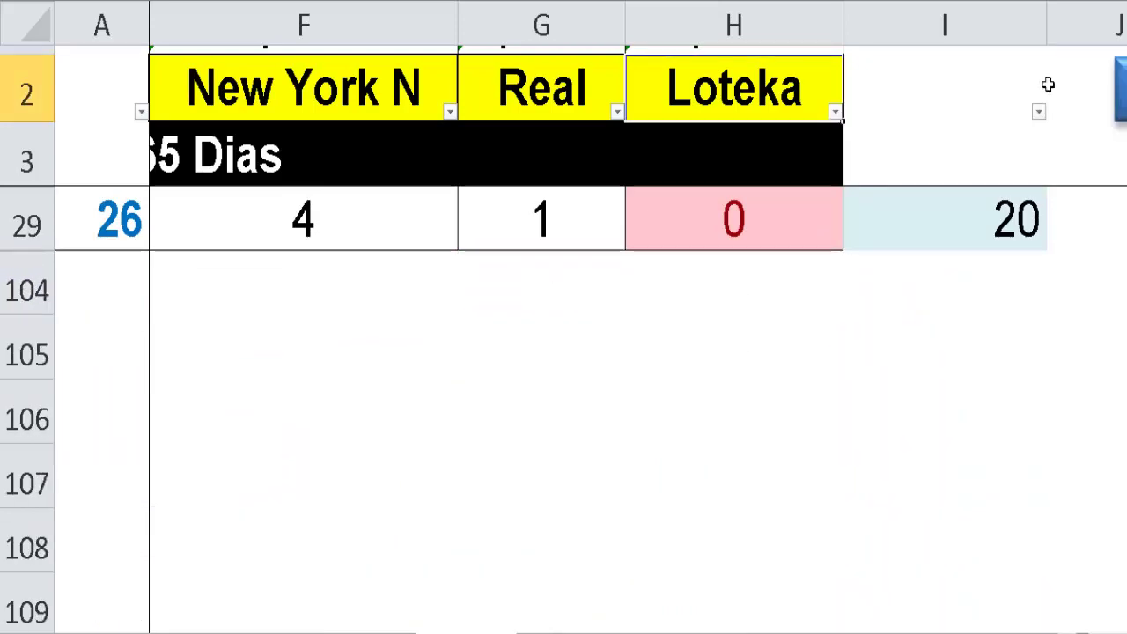